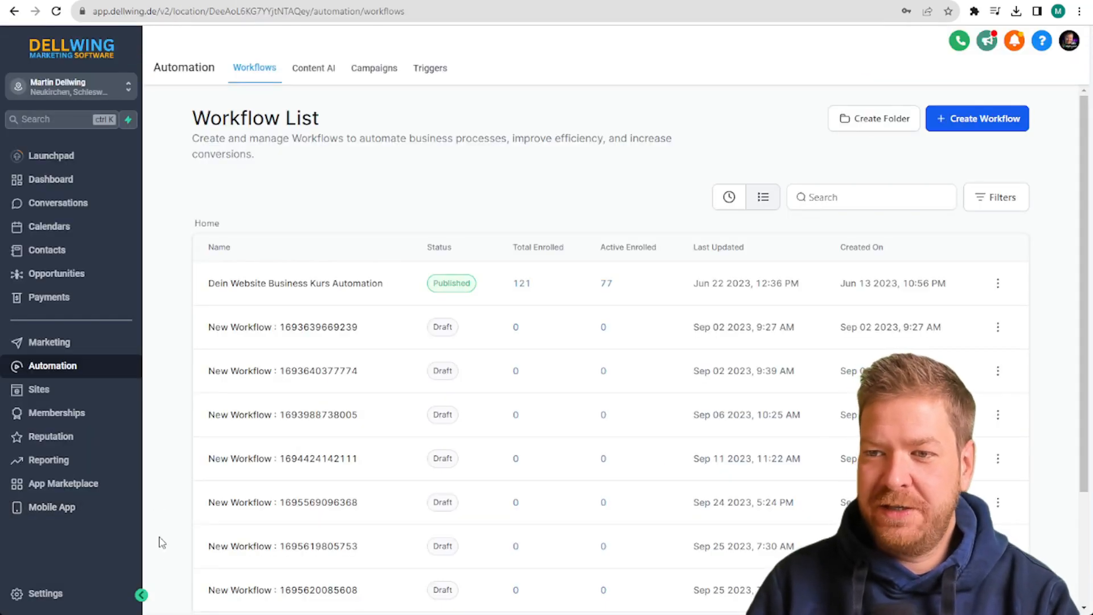
Review the connected integrations in the account's business settings.
click(47, 593)
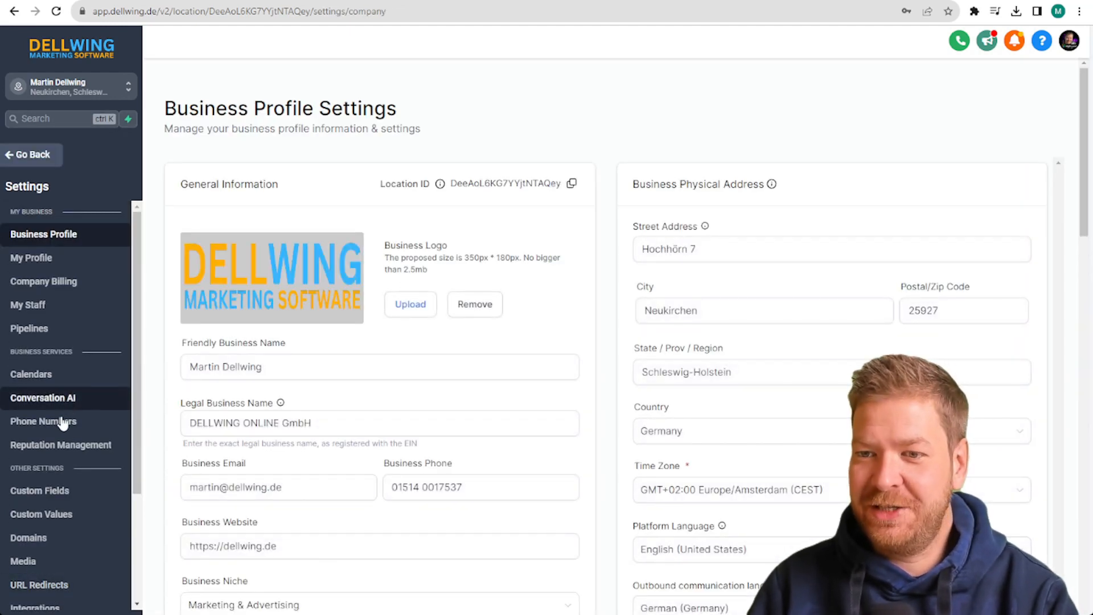
scroll(60, 419, down, 2)
click(38, 478)
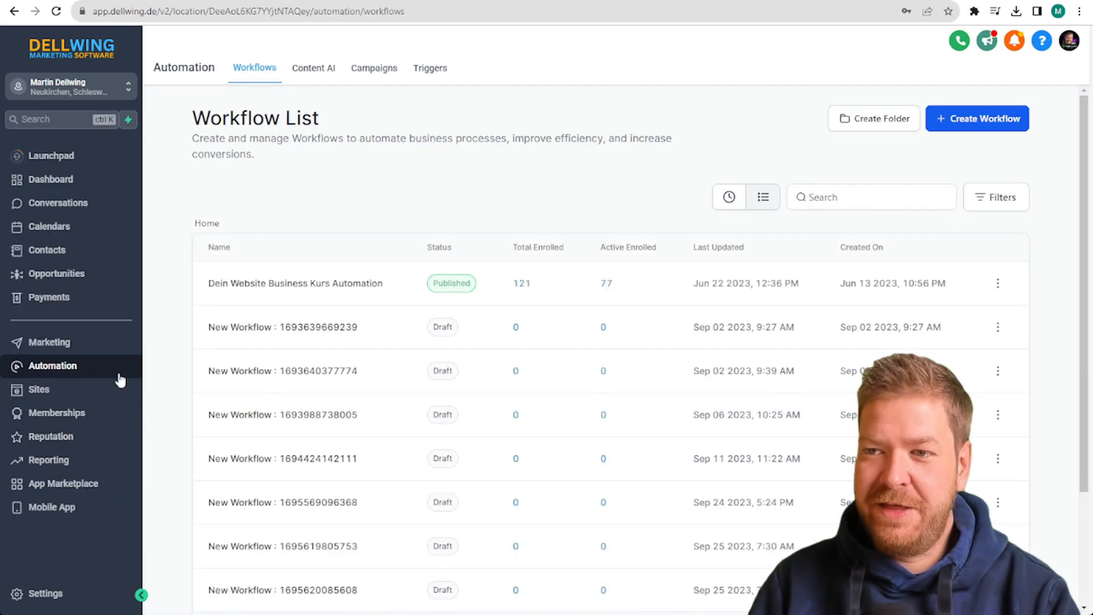
Start a workflow from scratch with the Facebook Lead Form Submitted trigger.
click(990, 128)
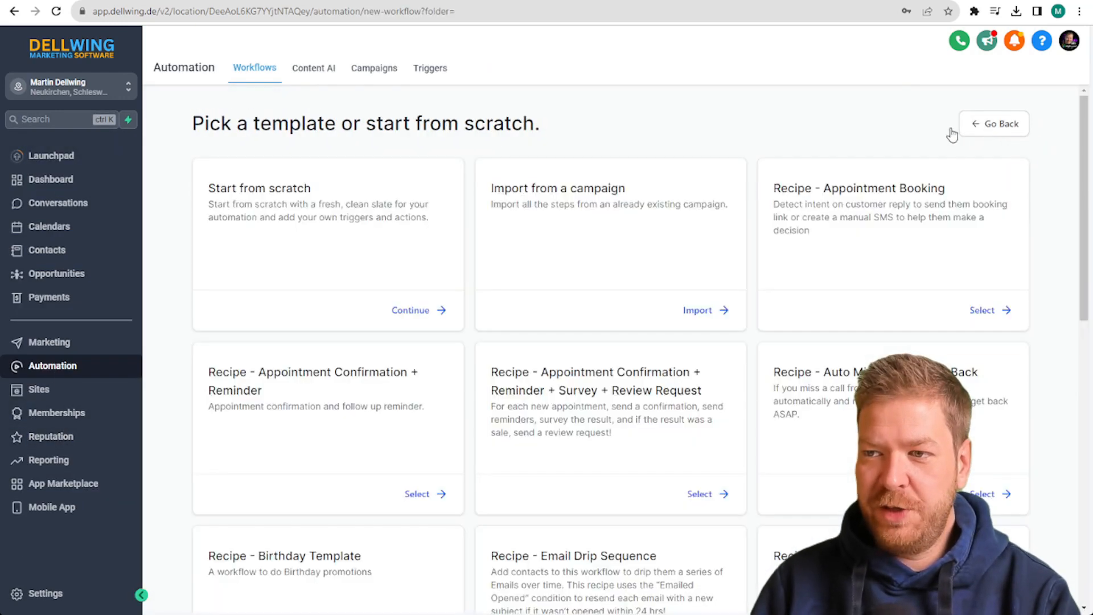
click(412, 311)
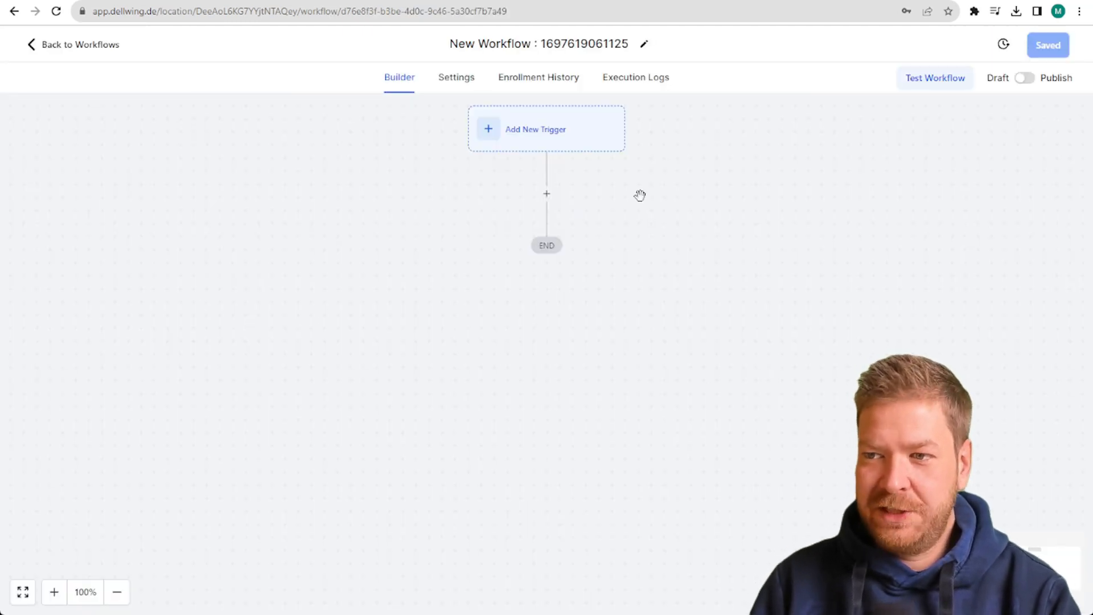
click(541, 141)
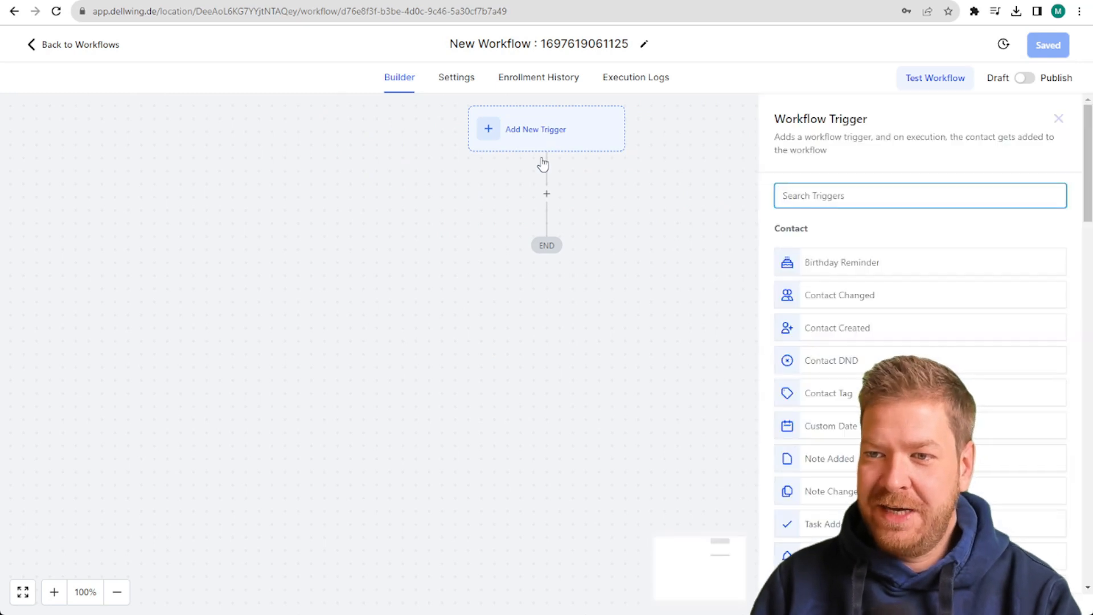
click(795, 196)
text(face)
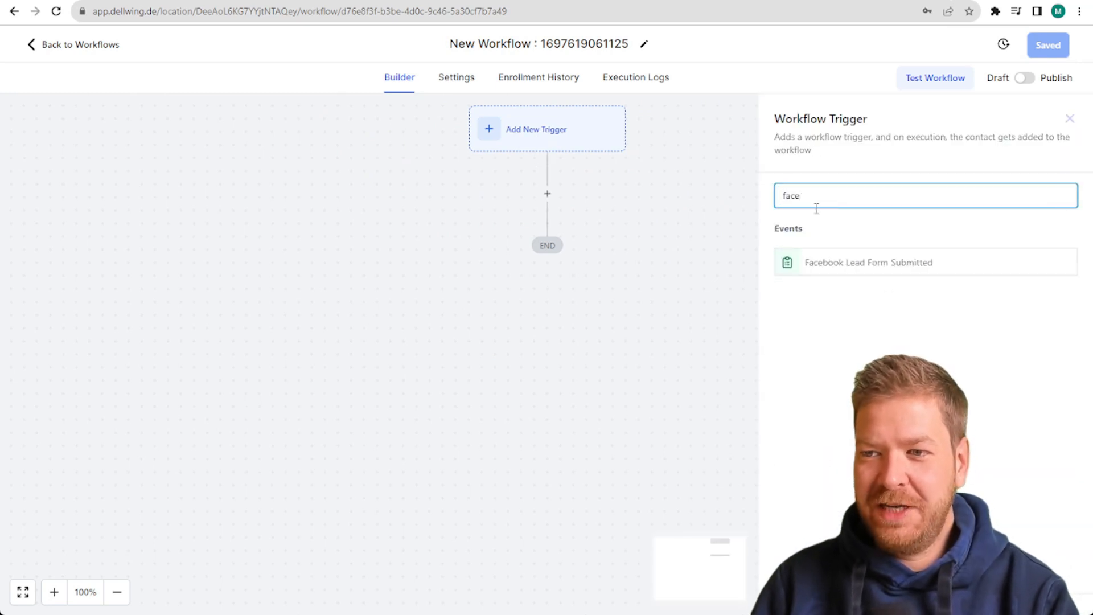
click(880, 270)
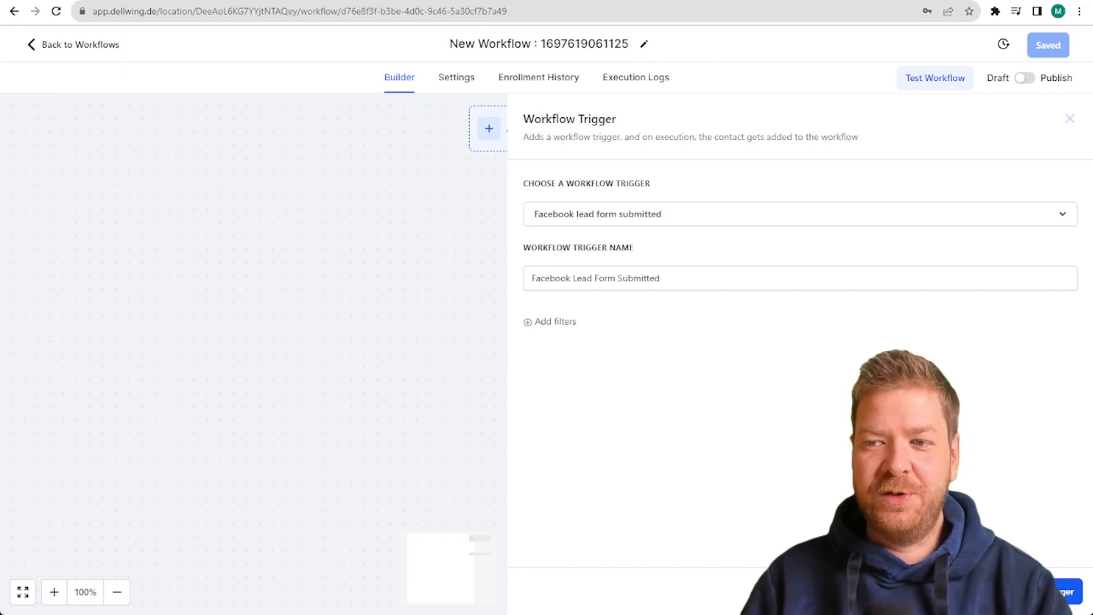
click(1066, 591)
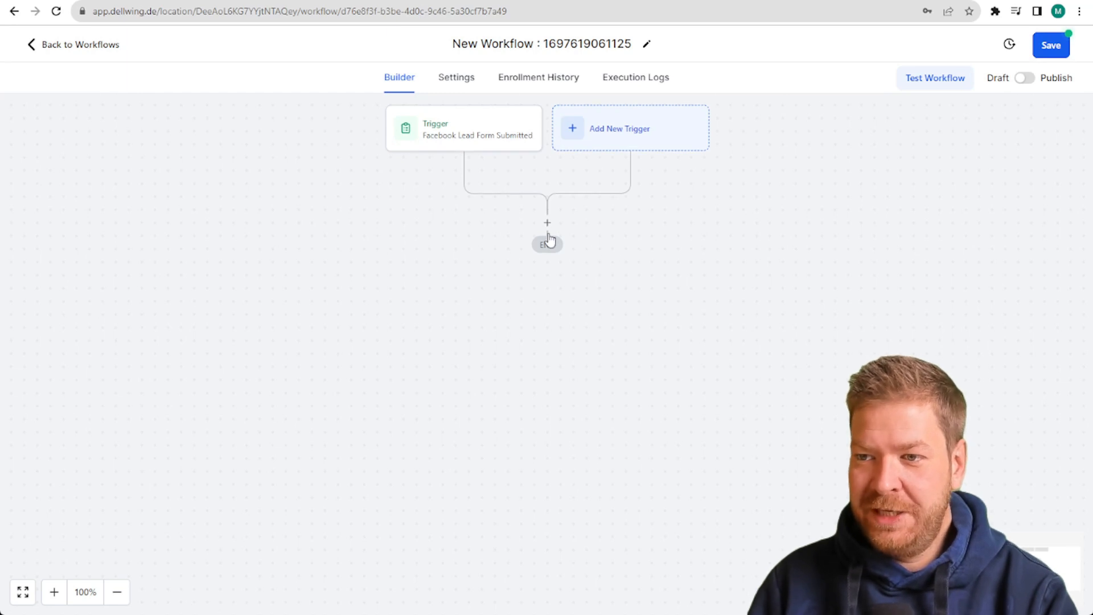
Add a Create/Update Opportunity action in the Kurs "Dein Website-Business" pipeline, stage Für den Kurs eingetragen.
click(547, 224)
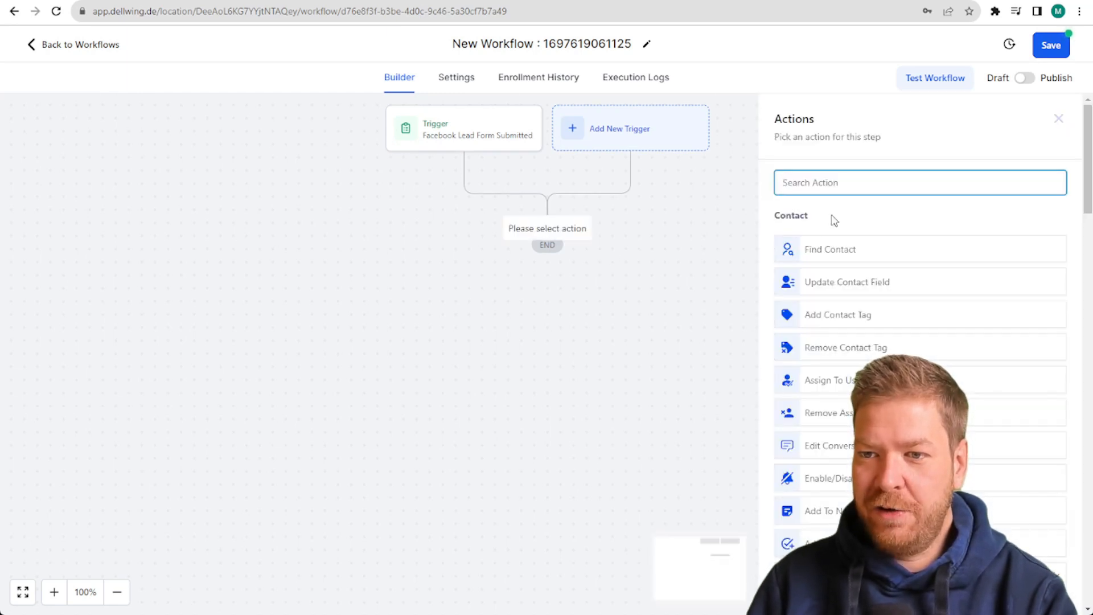
text(cre)
click(824, 237)
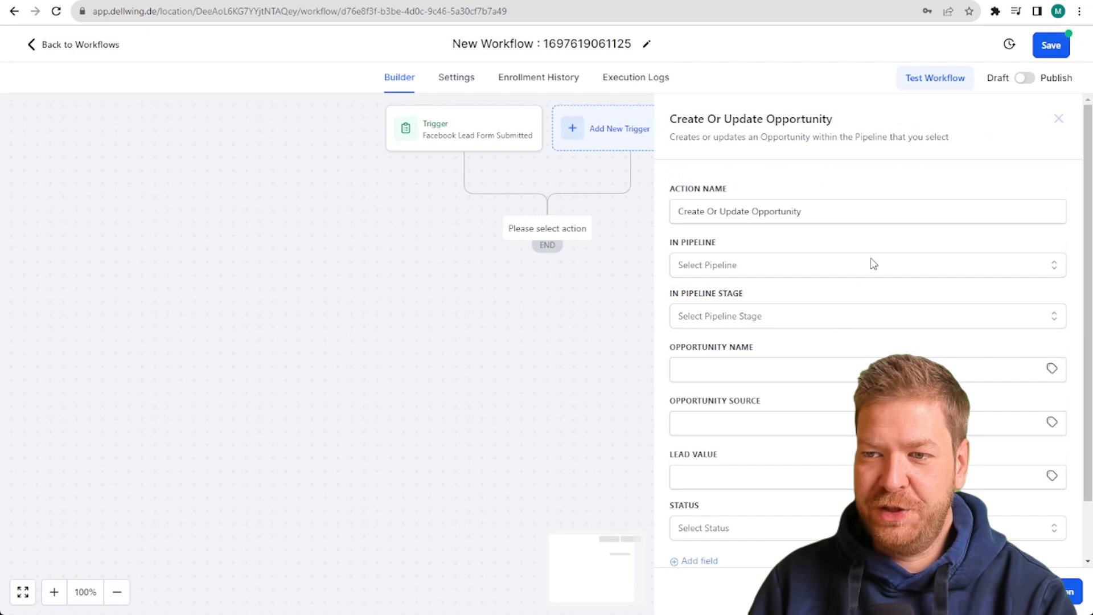
drag(677, 211, 854, 221)
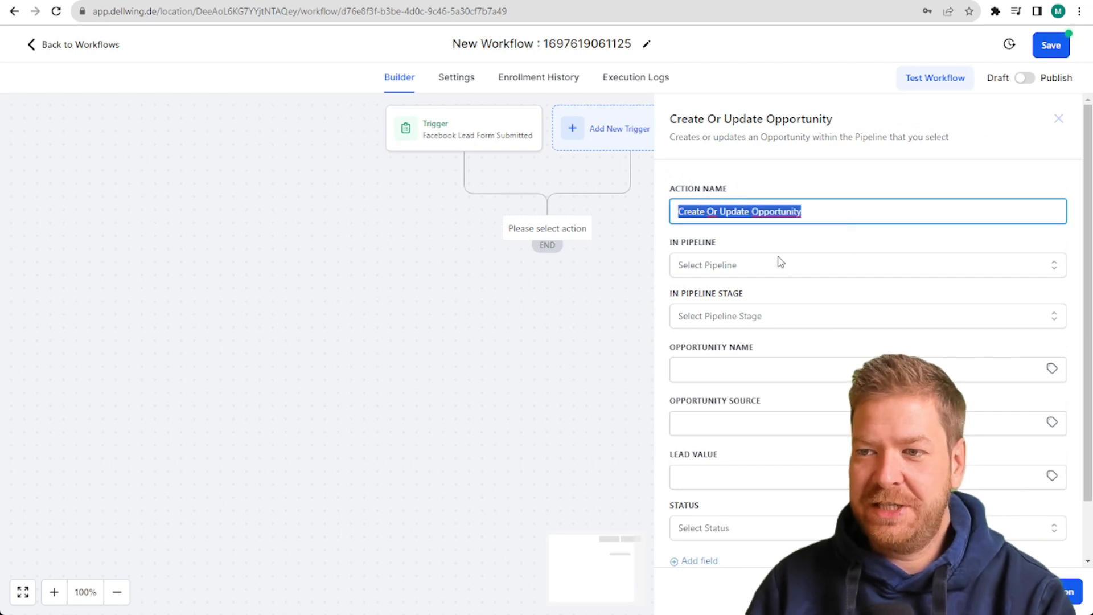
click(735, 272)
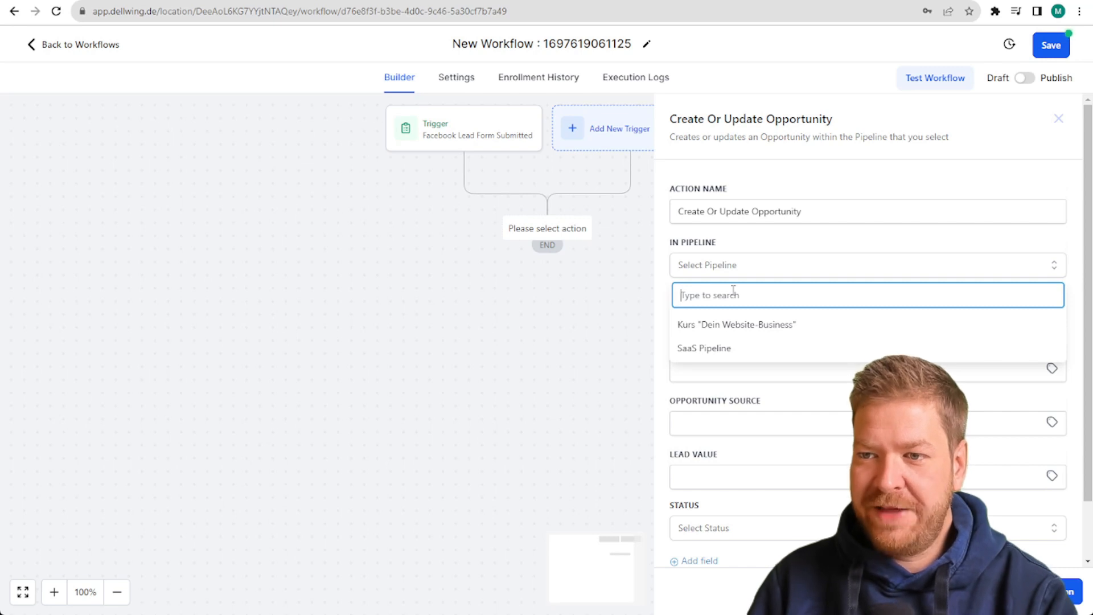
click(742, 332)
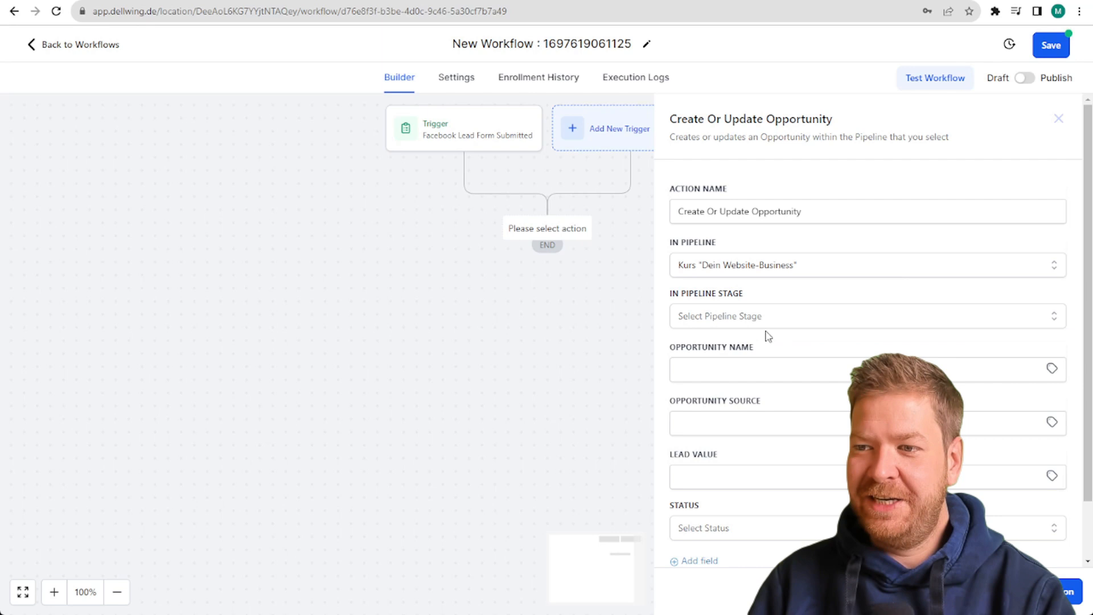
click(755, 318)
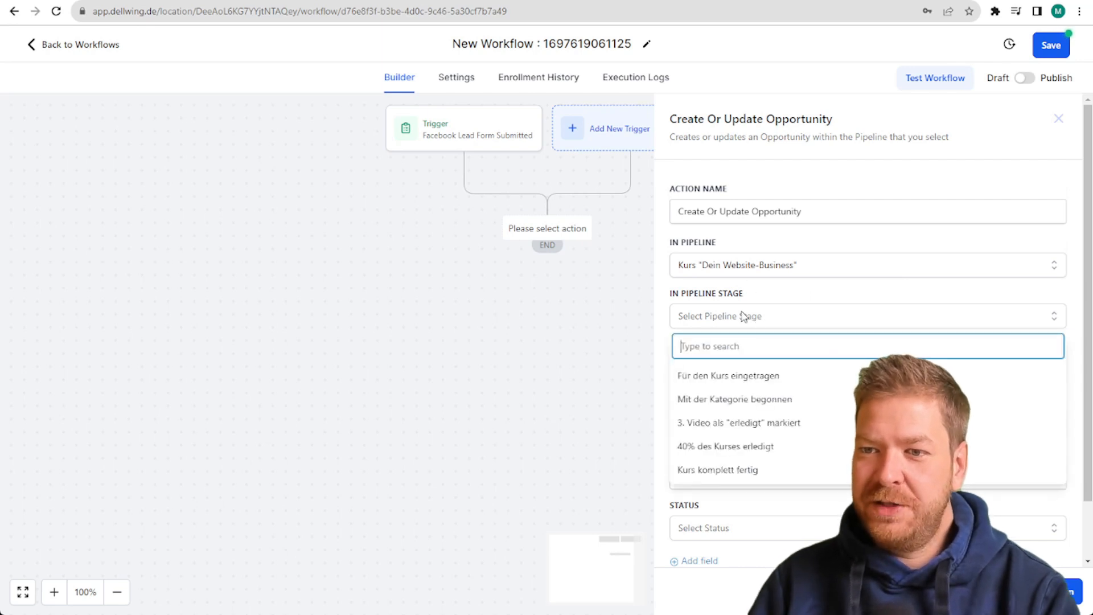
click(733, 376)
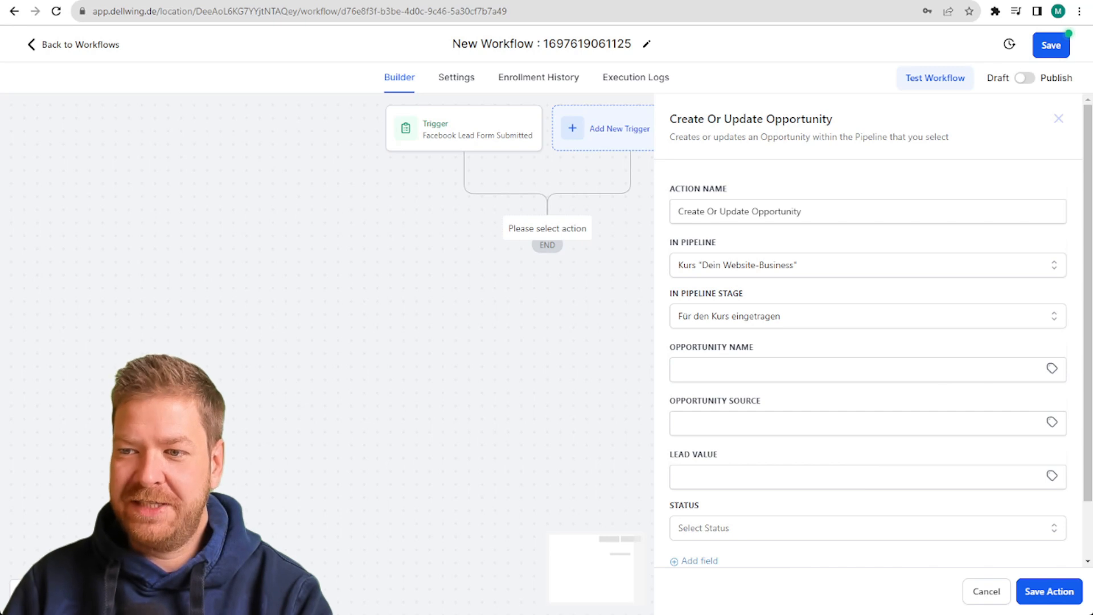
Name the opportunity {{contact.name}} with lead value 1000 and status open, and save the action.
click(1052, 368)
click(996, 413)
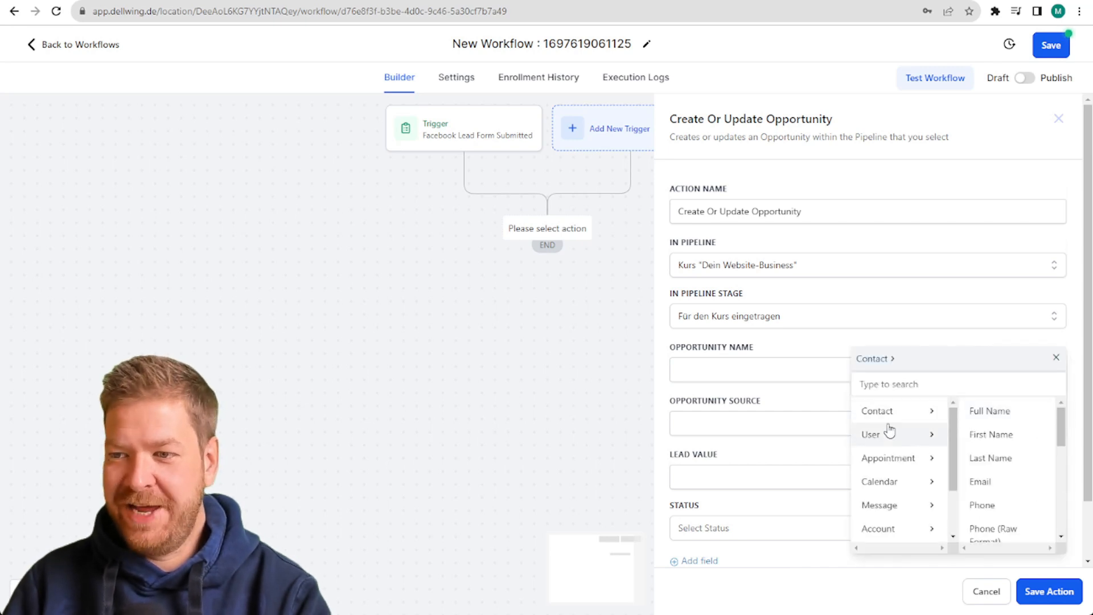
click(988, 411)
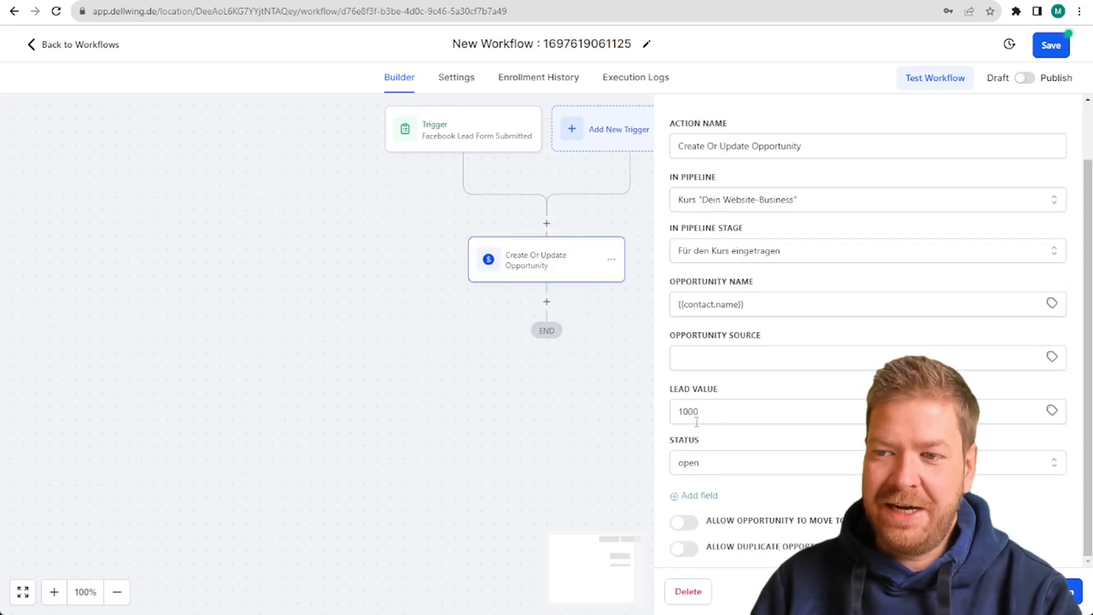
drag(698, 411, 657, 403)
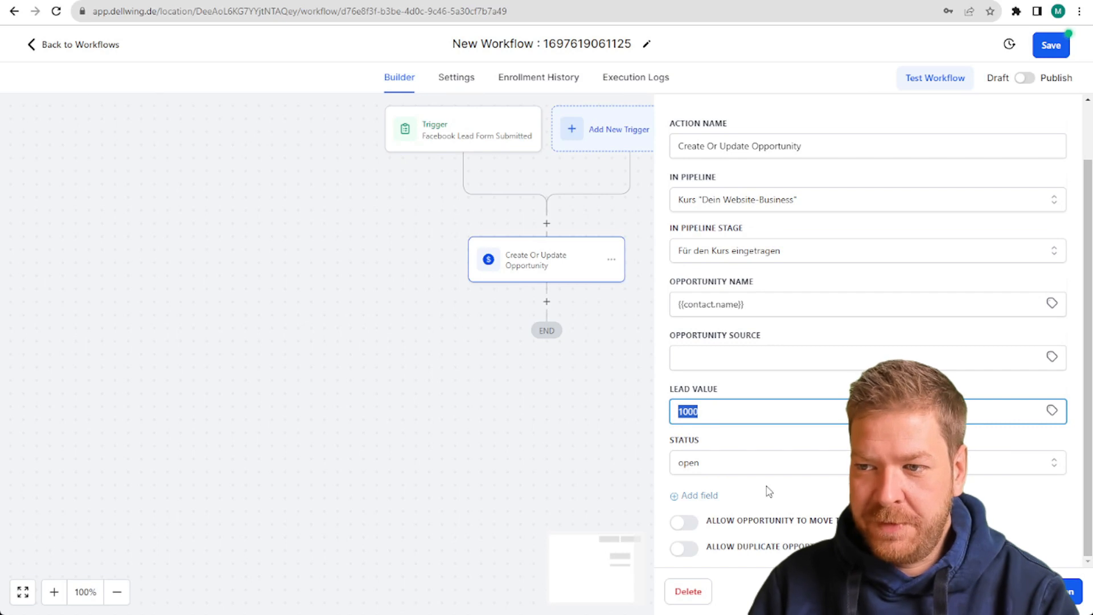
click(722, 466)
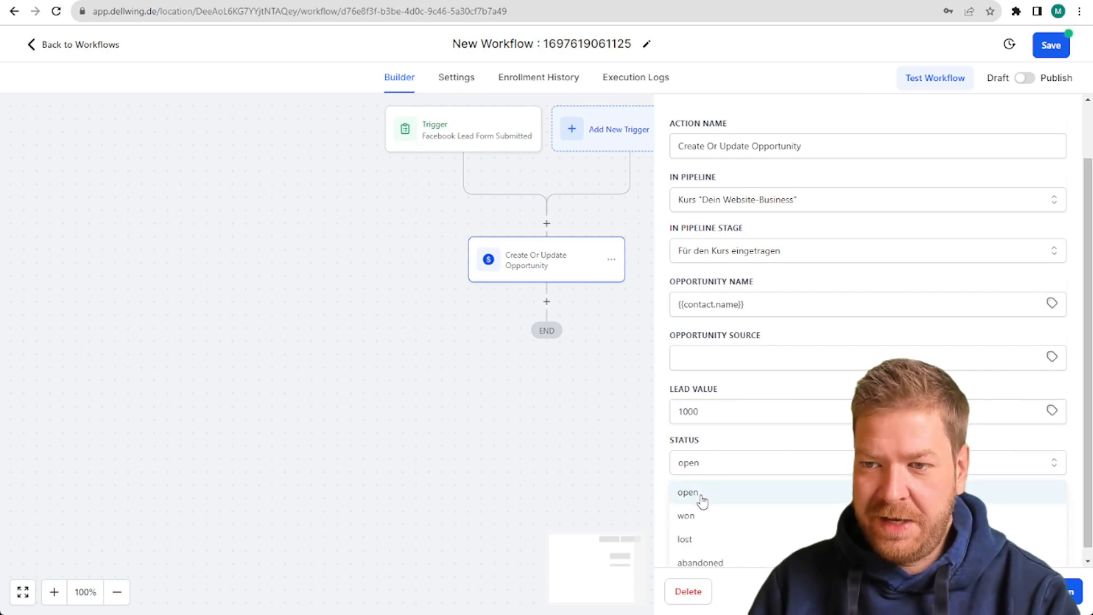
click(702, 501)
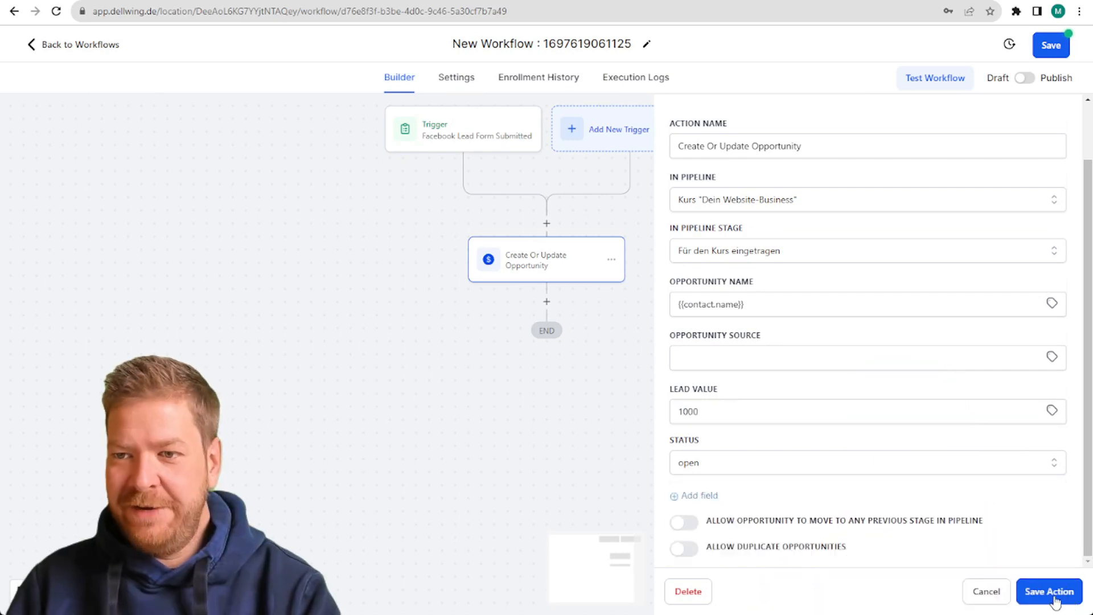
click(1049, 590)
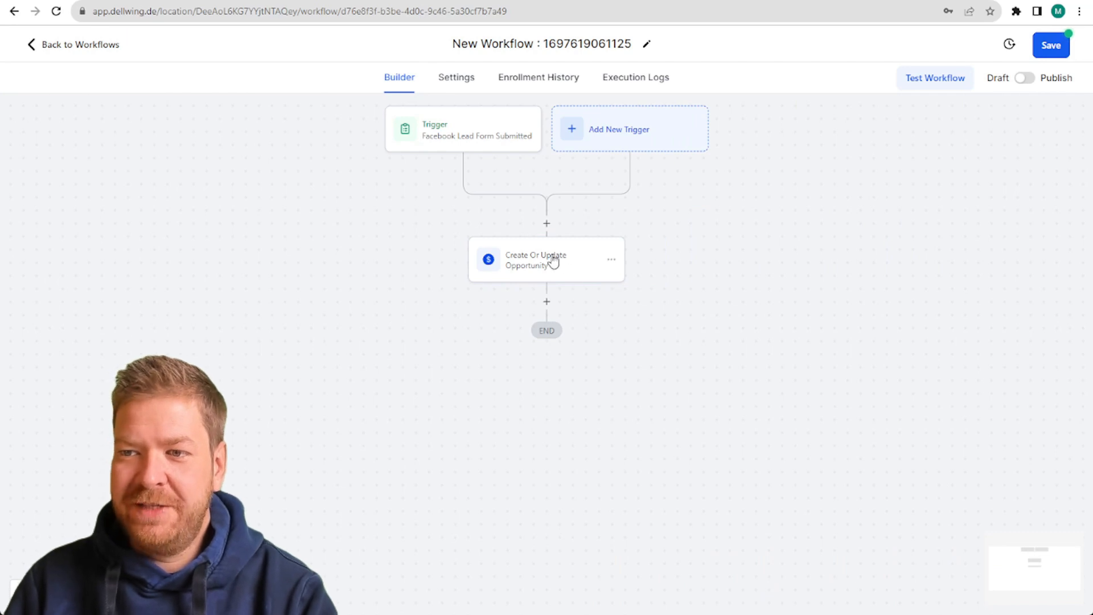
Review the workflow settings and save the Facebook-lead opportunity workflow as a draft.
click(456, 78)
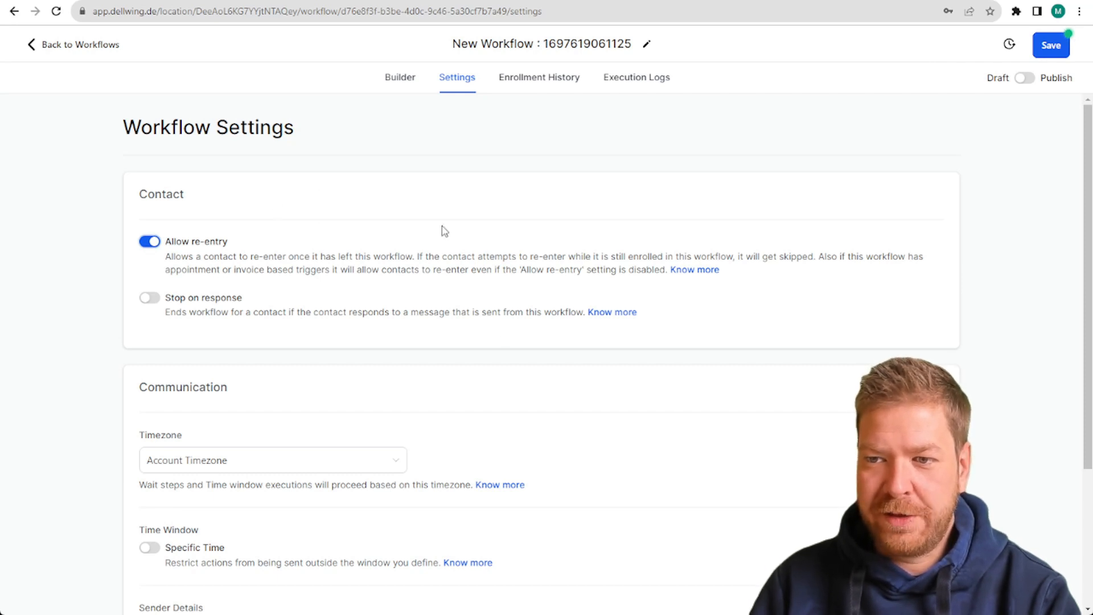
click(1051, 47)
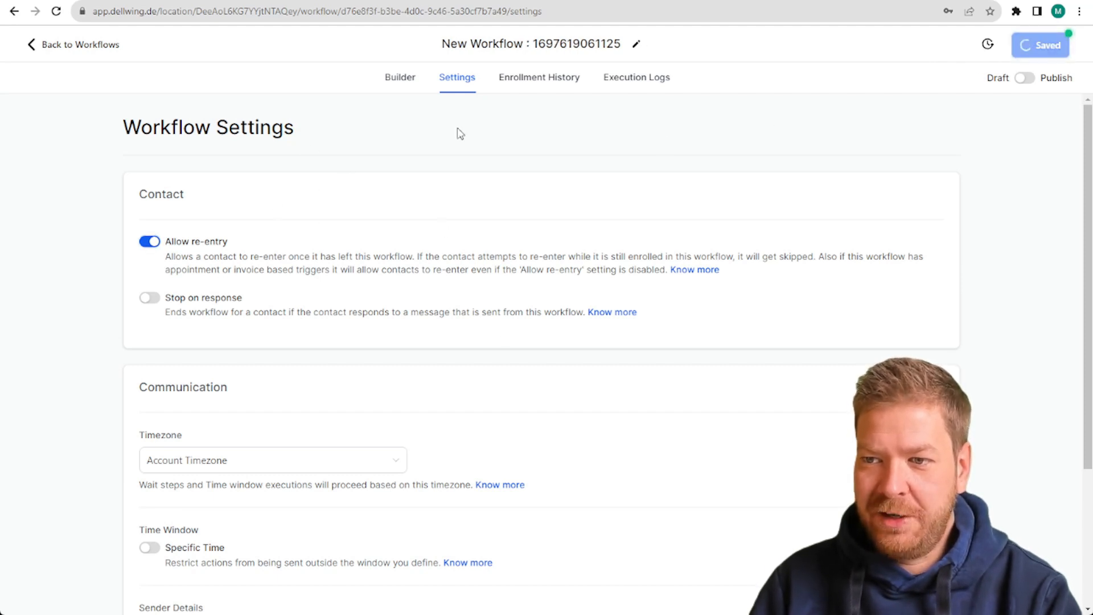
click(403, 83)
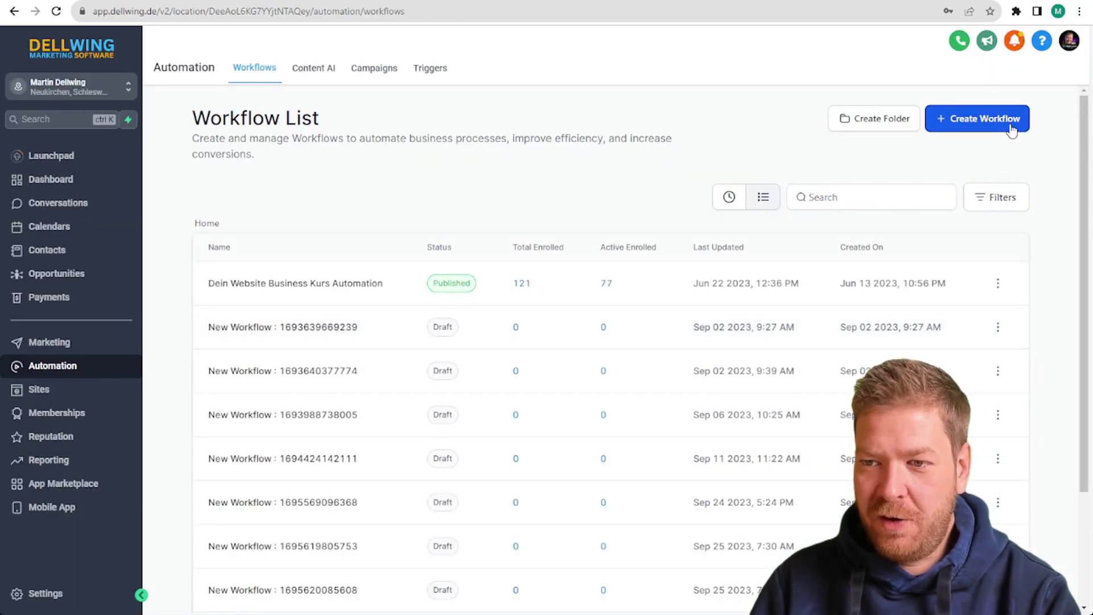
Start a second workflow from scratch with the Pipeline Stage Changed trigger.
click(1013, 123)
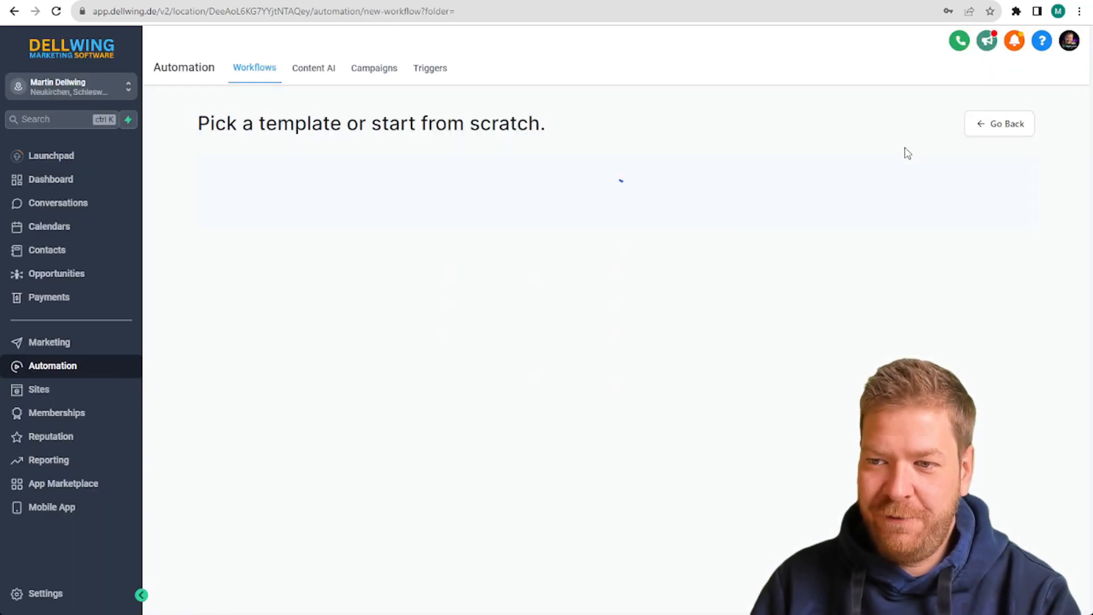
click(425, 310)
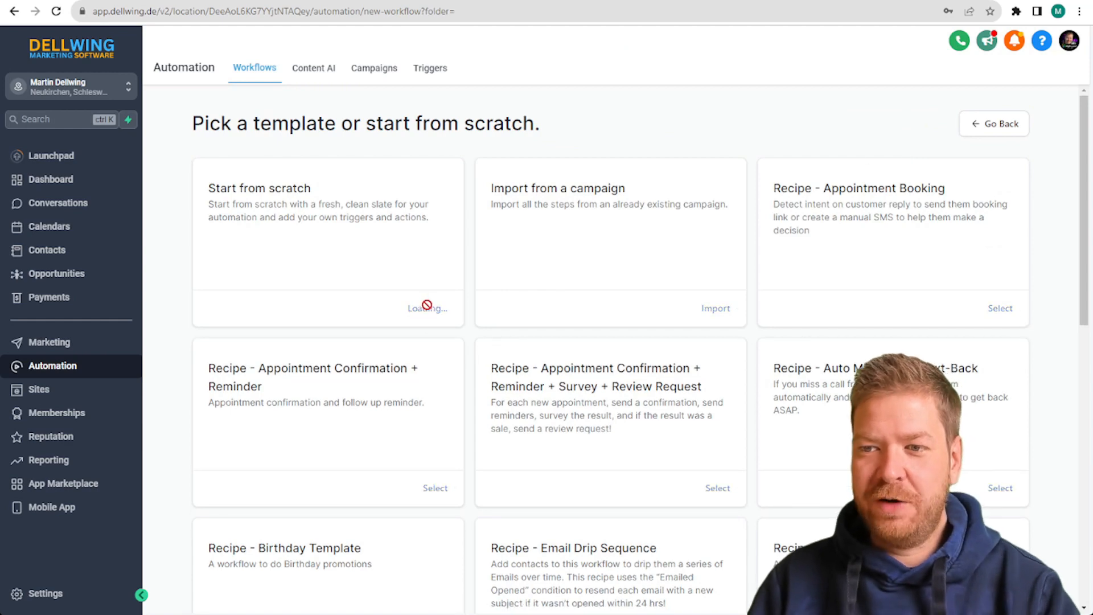
click(528, 130)
text(pip)
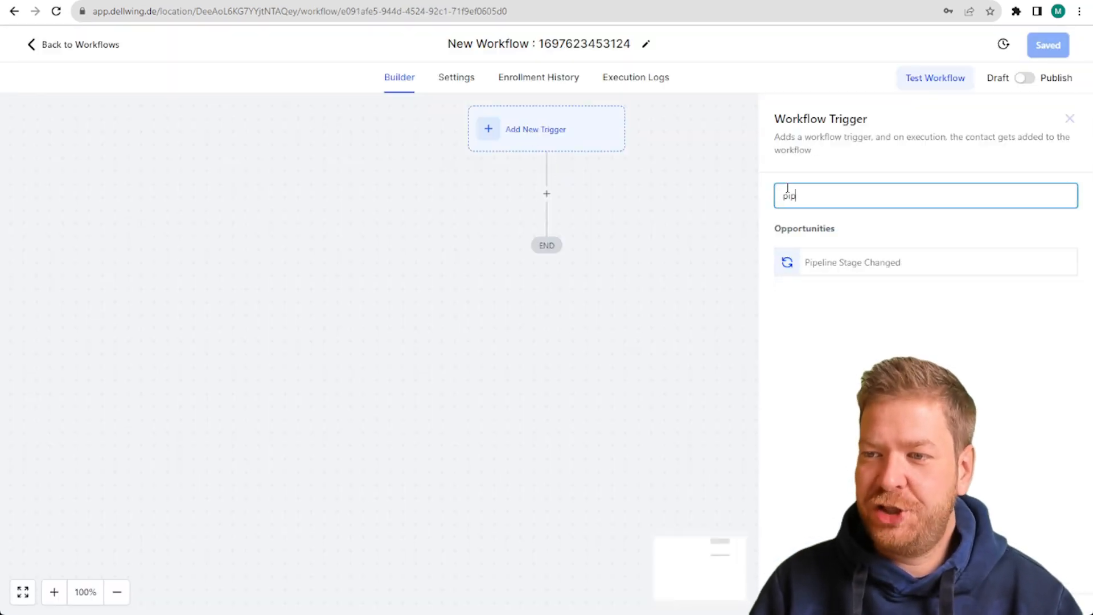
click(840, 261)
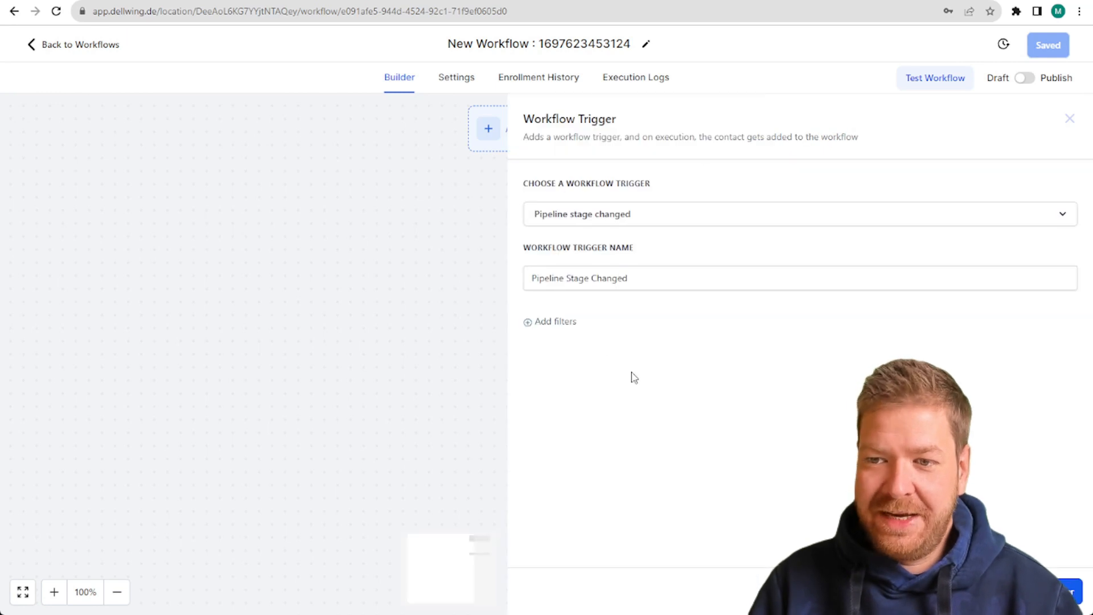
Filter the trigger to the Kurs "Dein Website-Business" pipeline and Für den Kurs eingetragen stage, and save it.
click(552, 322)
click(583, 351)
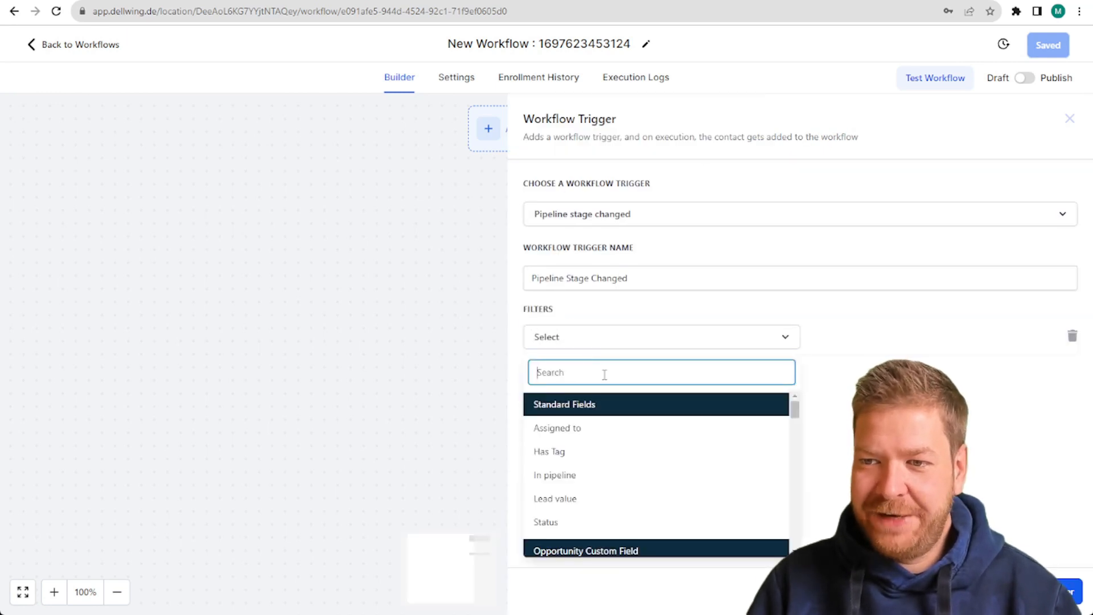
click(587, 345)
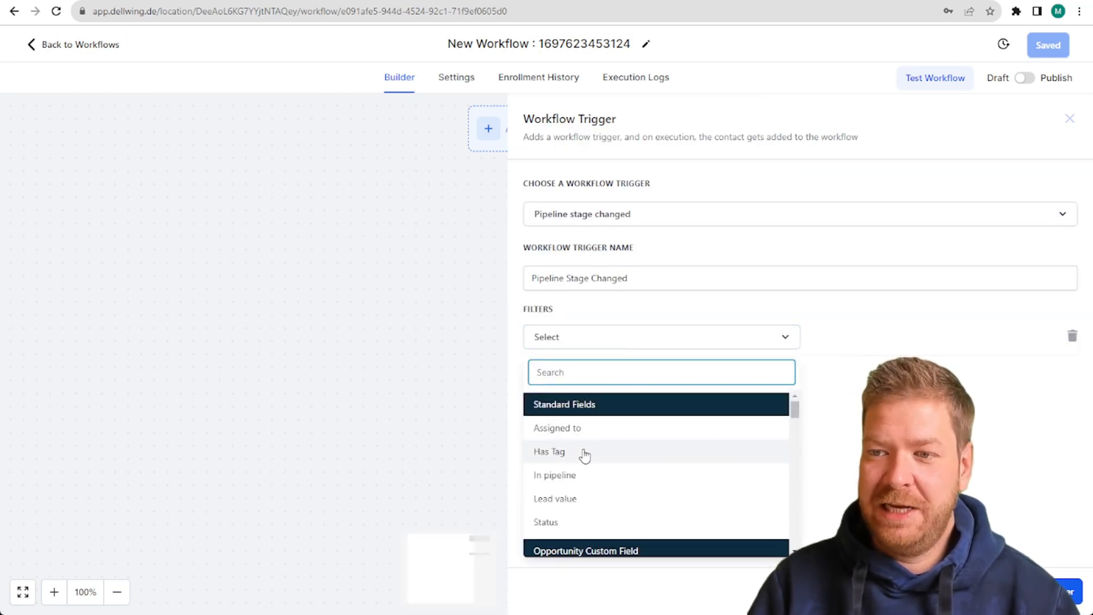
click(581, 475)
click(826, 339)
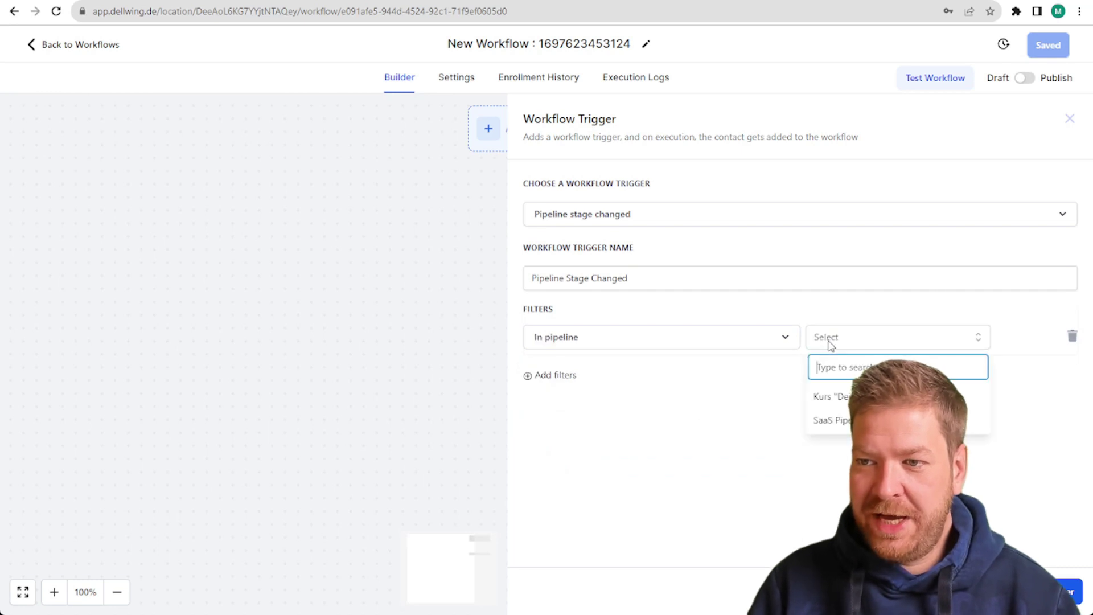
click(833, 397)
click(555, 376)
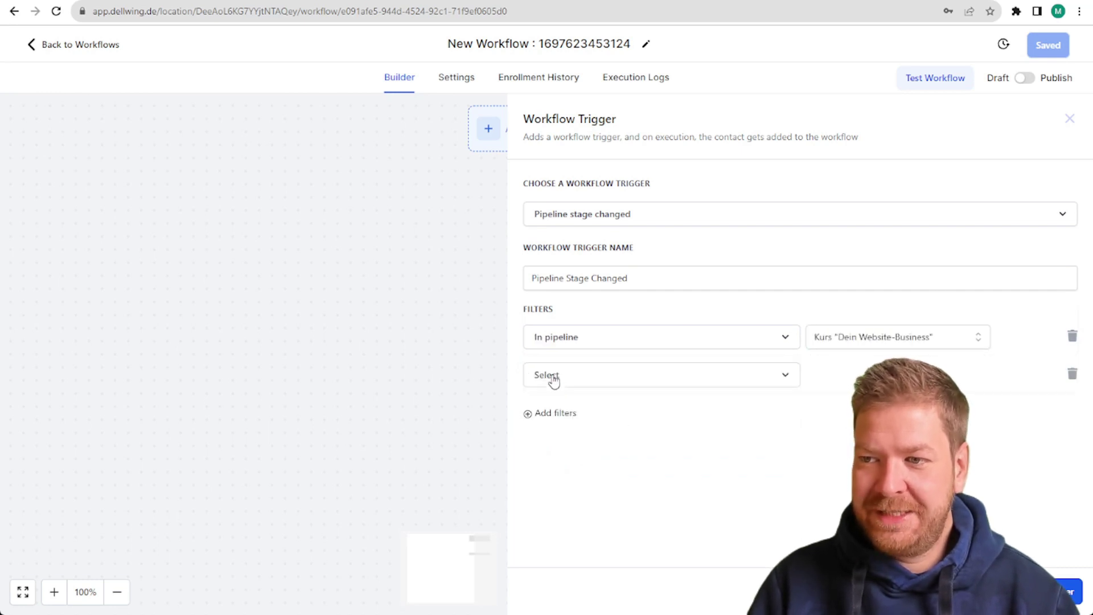
click(582, 382)
click(581, 538)
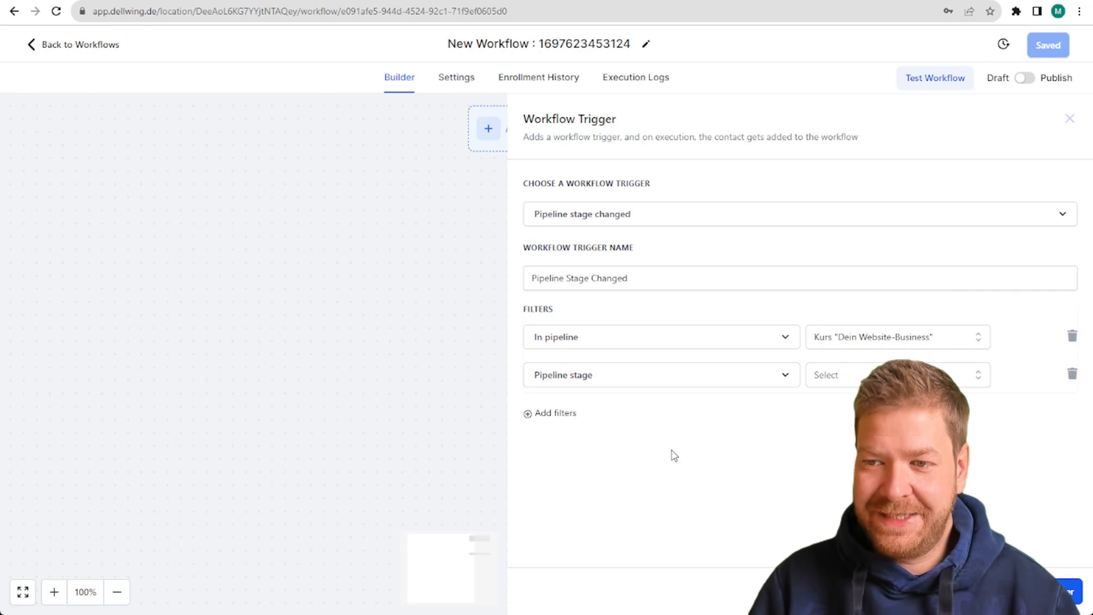
click(844, 376)
click(873, 434)
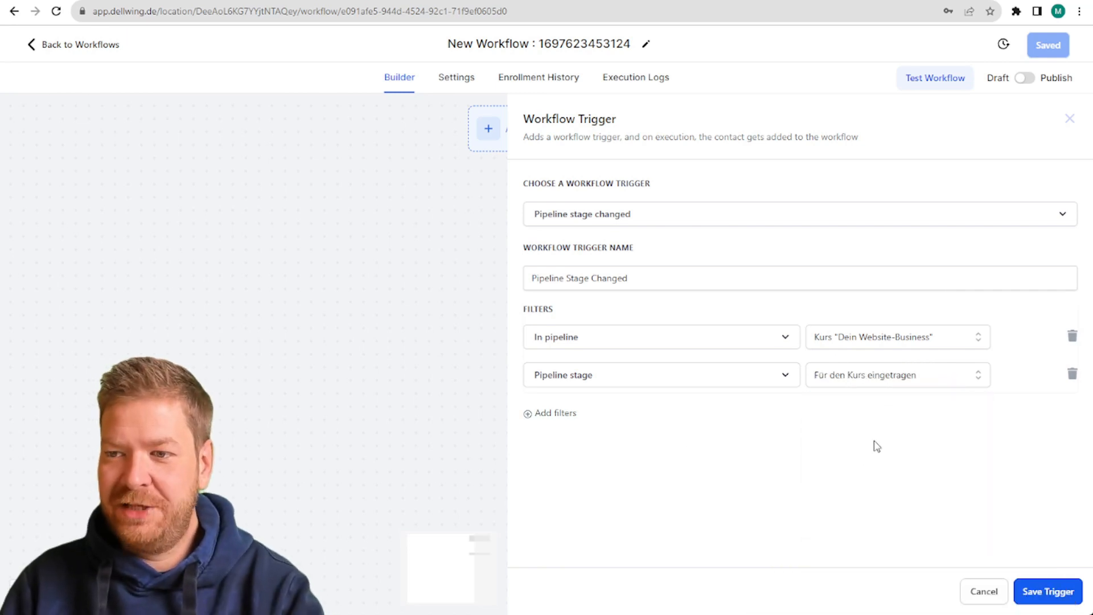
click(1049, 591)
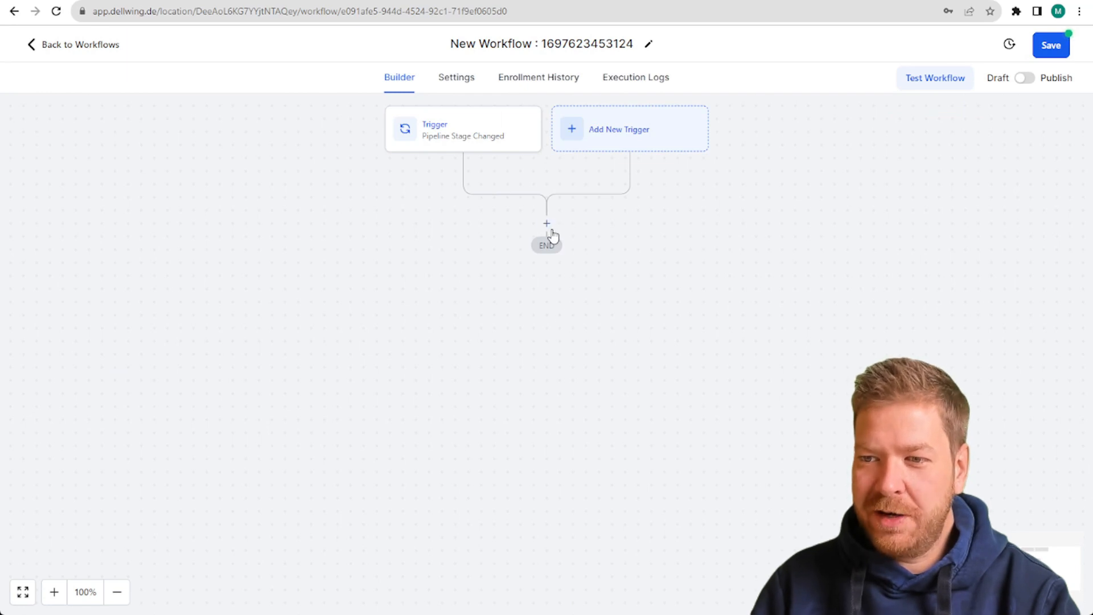
Add a Facebook Conversion API action sending a Lead Event instead of a funnel event.
click(547, 224)
text(fa)
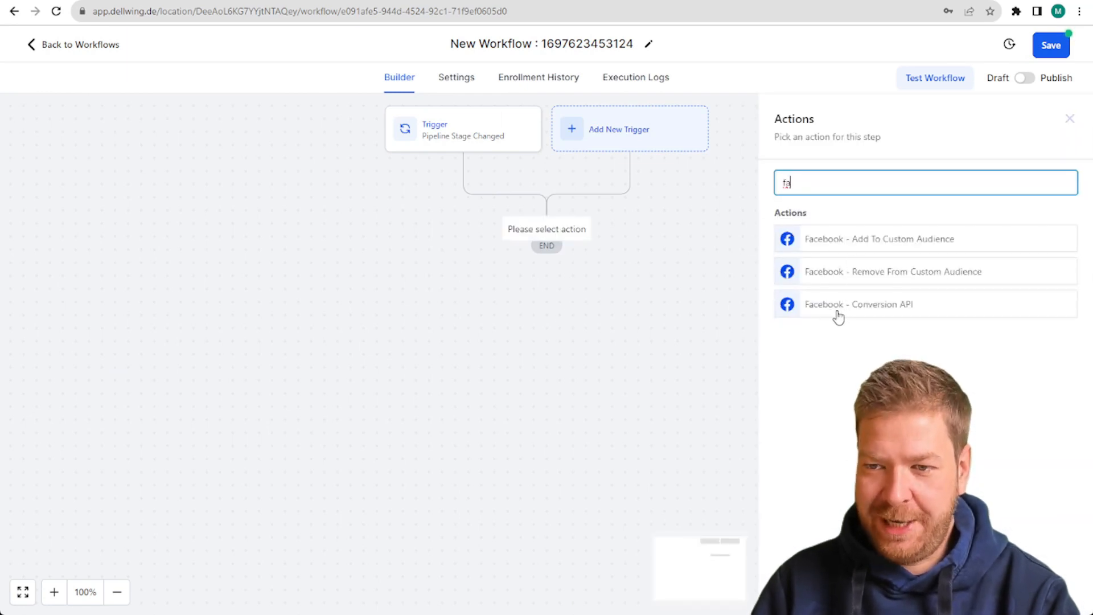
click(880, 311)
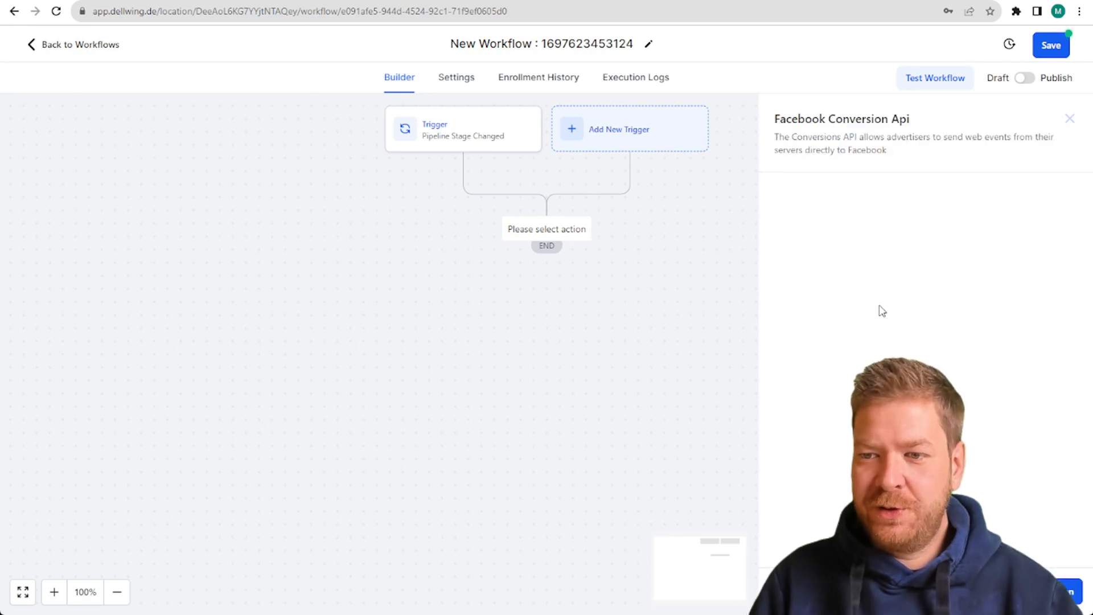
click(809, 253)
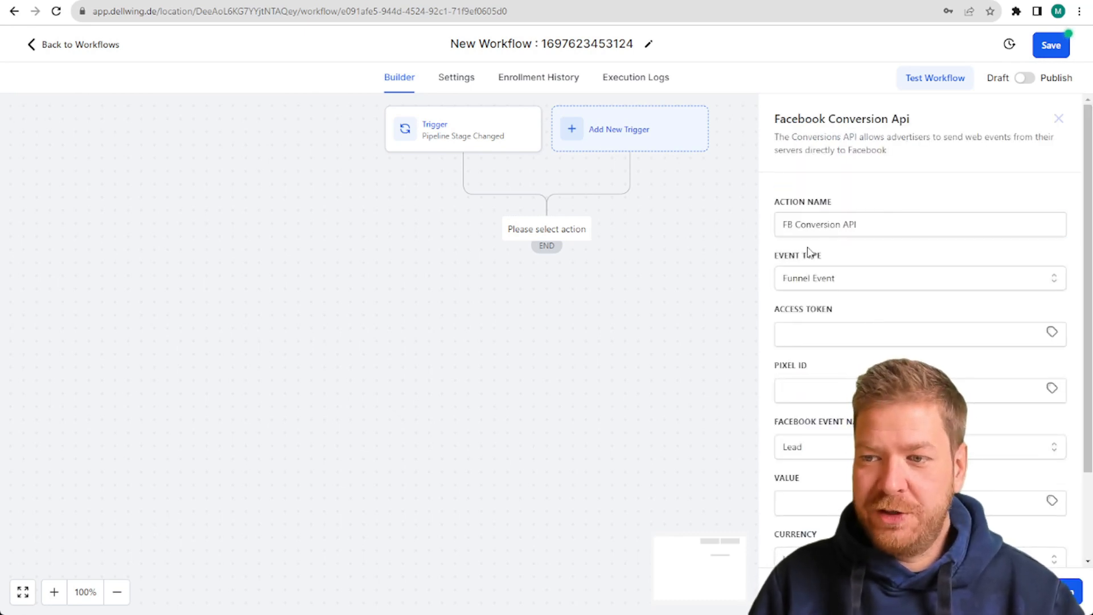
click(808, 282)
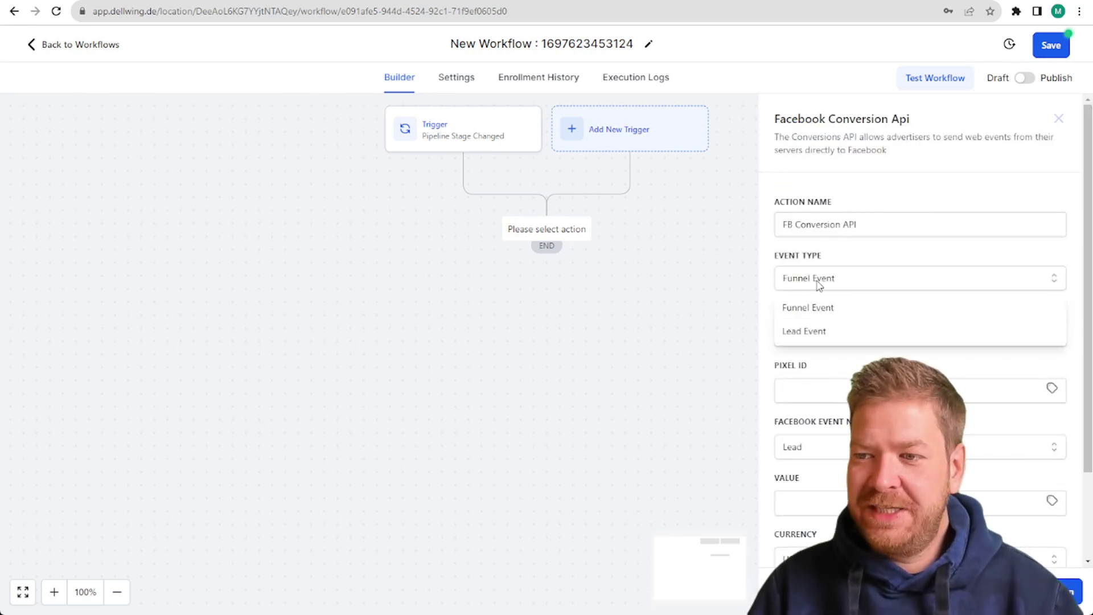
click(820, 332)
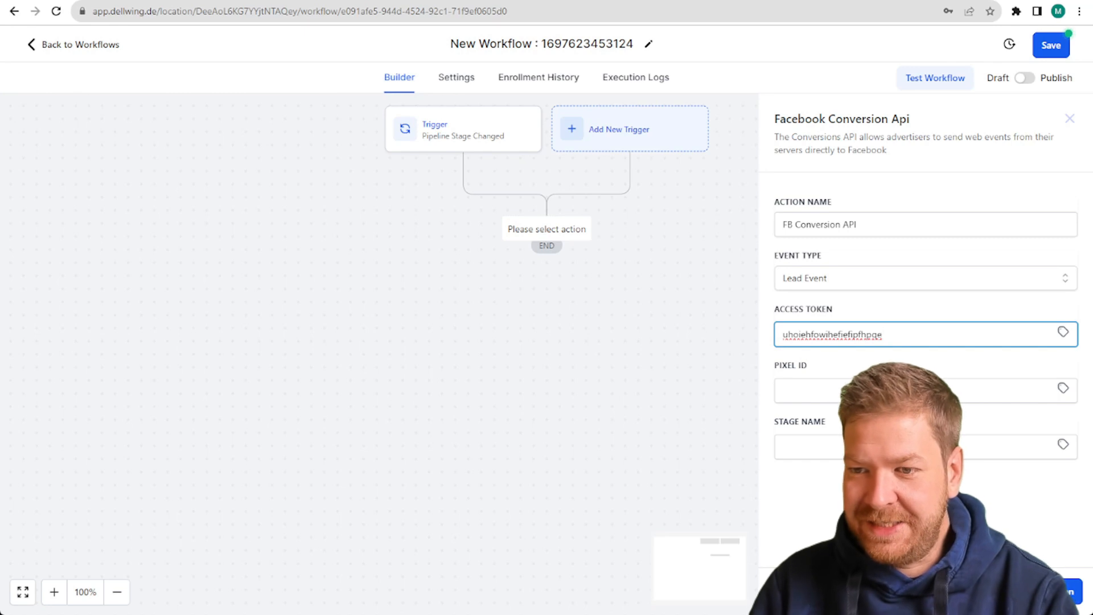
Fill the pixel ID and set Stage Name to the opportunity's stage name custom value.
click(830, 391)
text(325235)
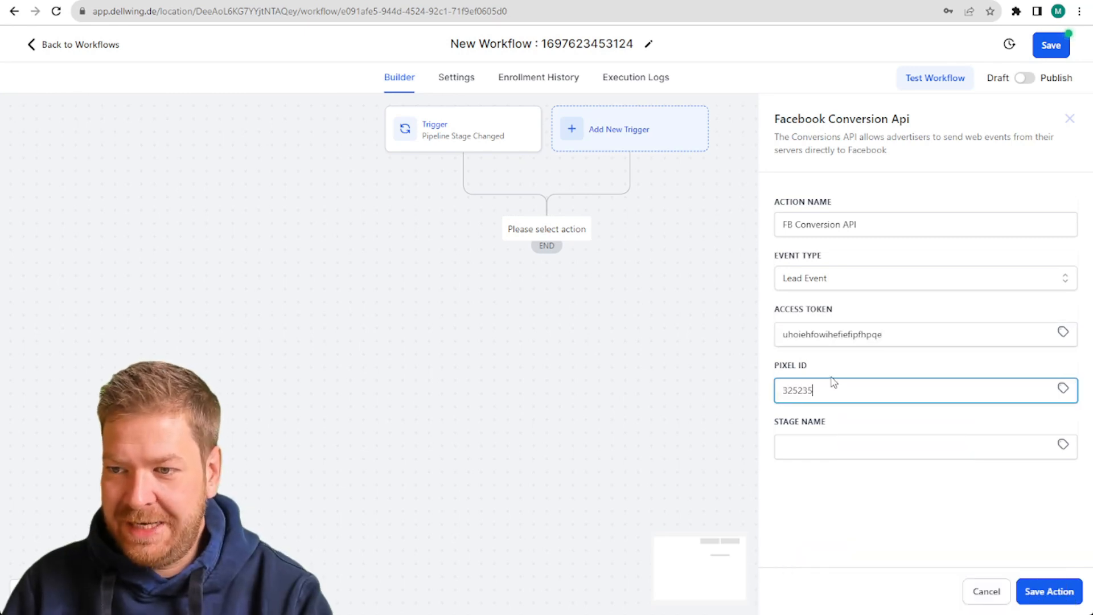
text(25235)
click(830, 495)
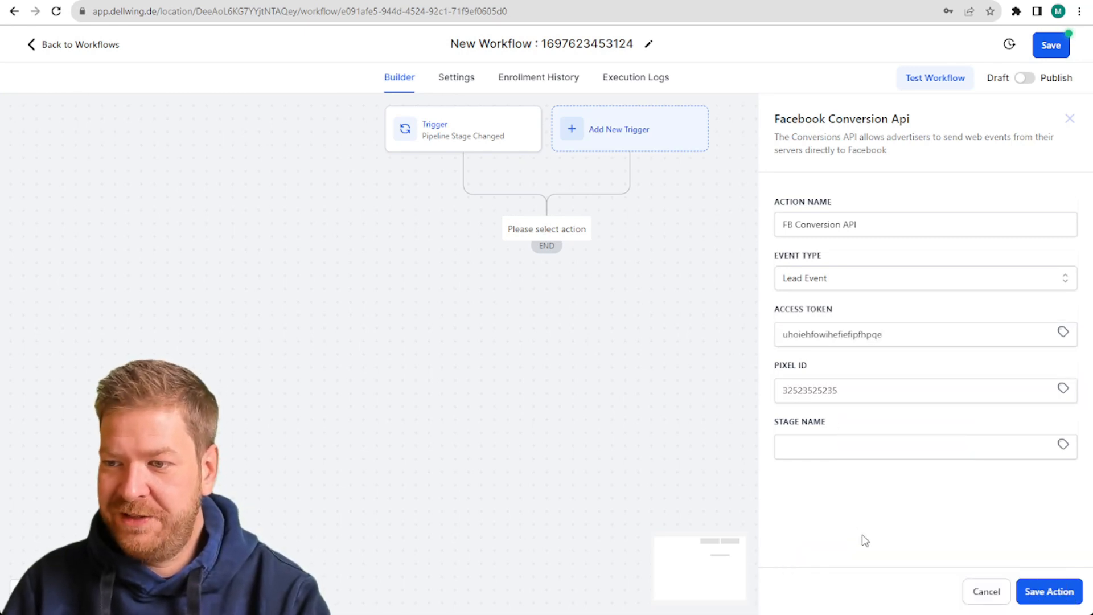
click(895, 444)
click(1063, 444)
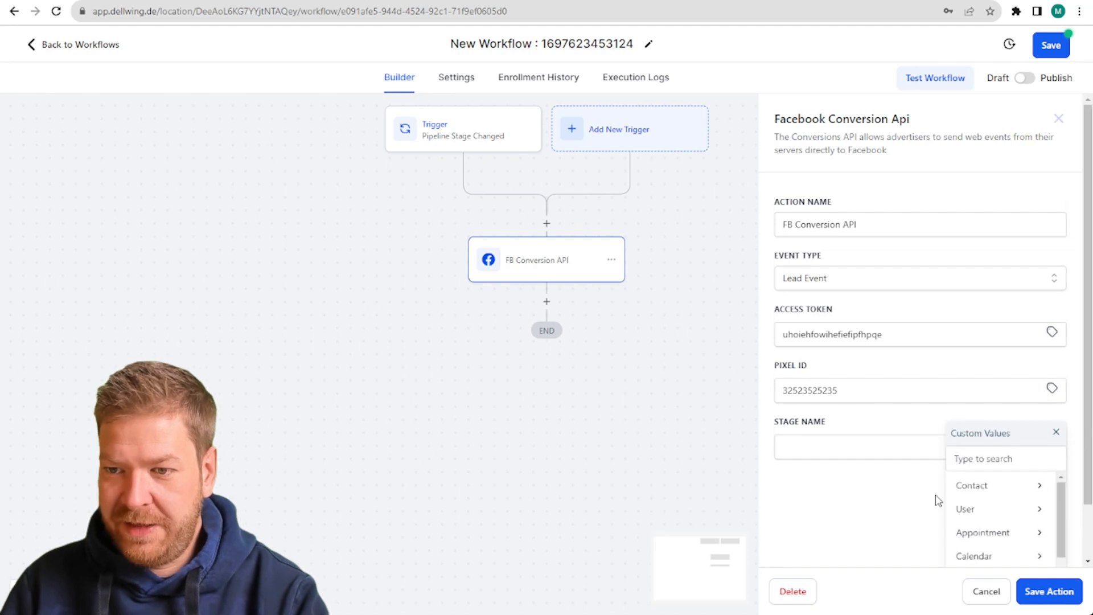
scroll(975, 502, down, 5)
scroll(975, 503, down, 3)
click(988, 520)
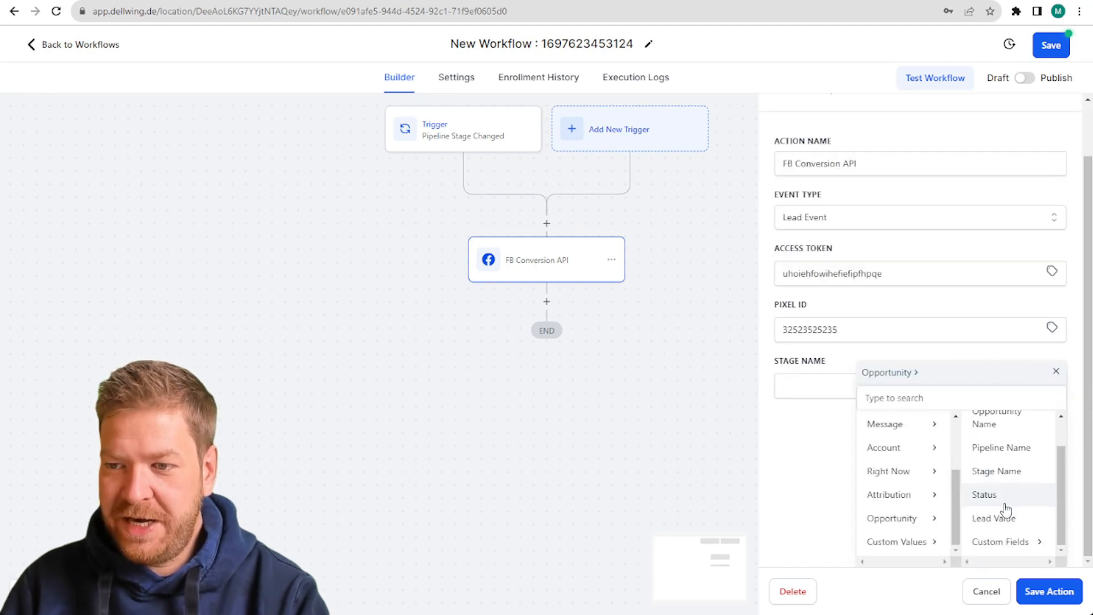
click(982, 472)
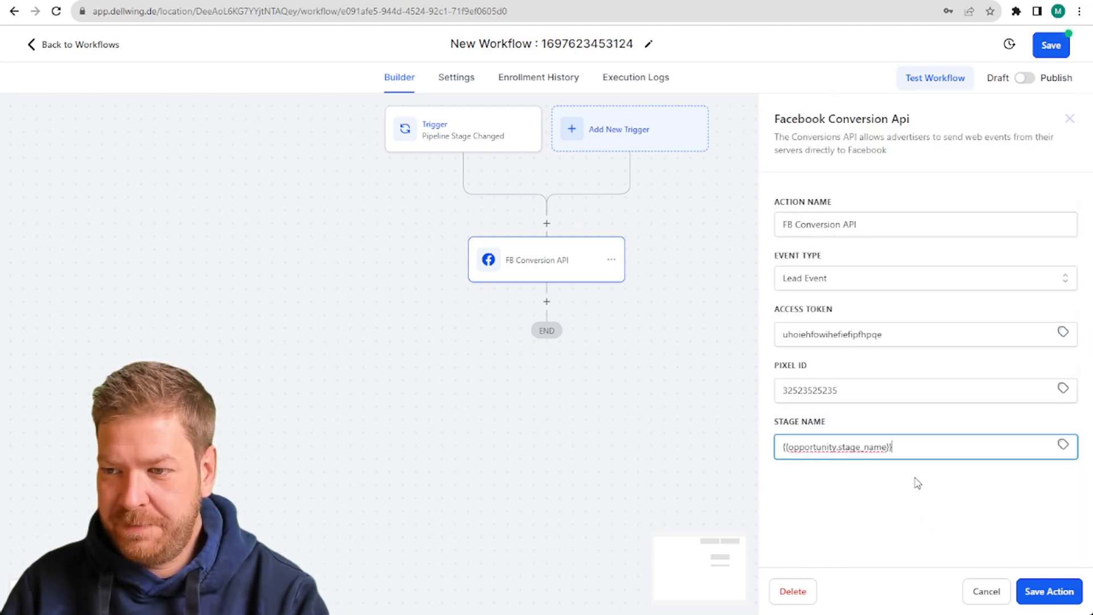
Save the Conversion API action and then the whole pipeline-stage workflow.
click(1049, 591)
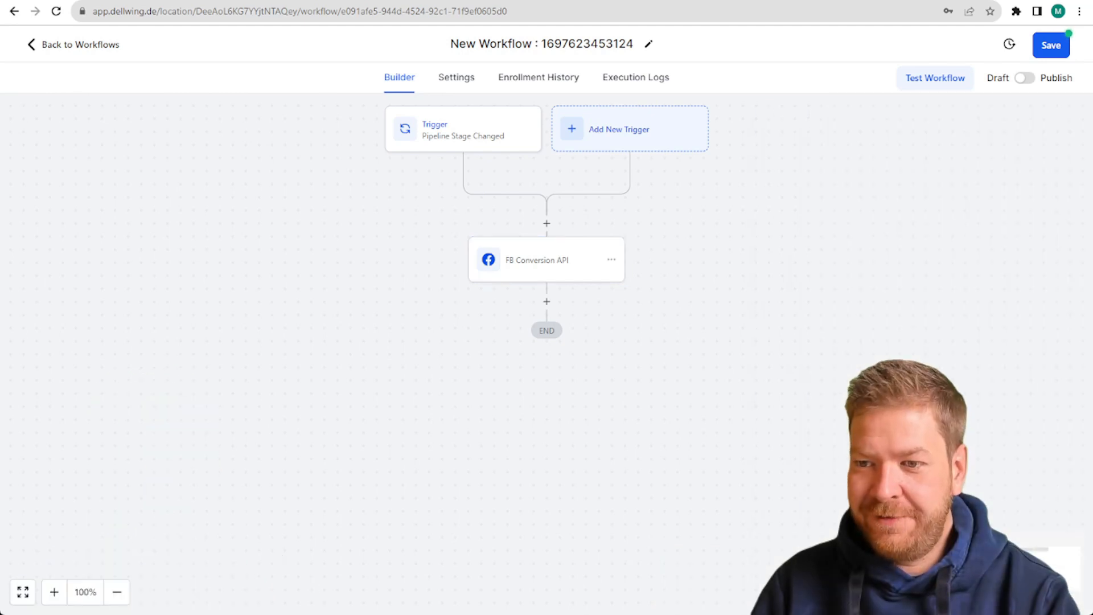
click(1051, 45)
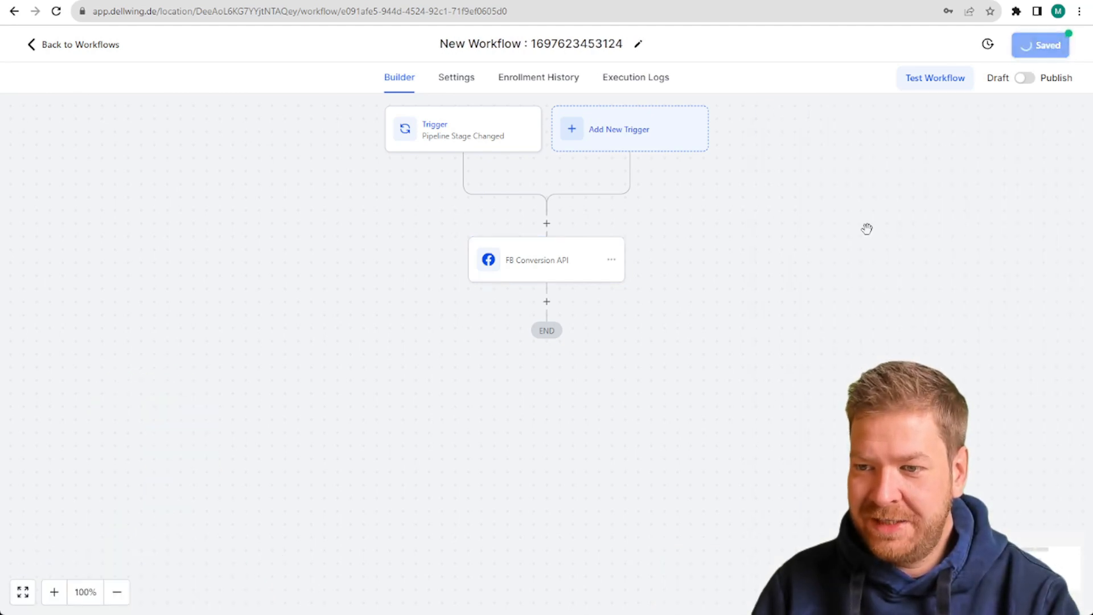